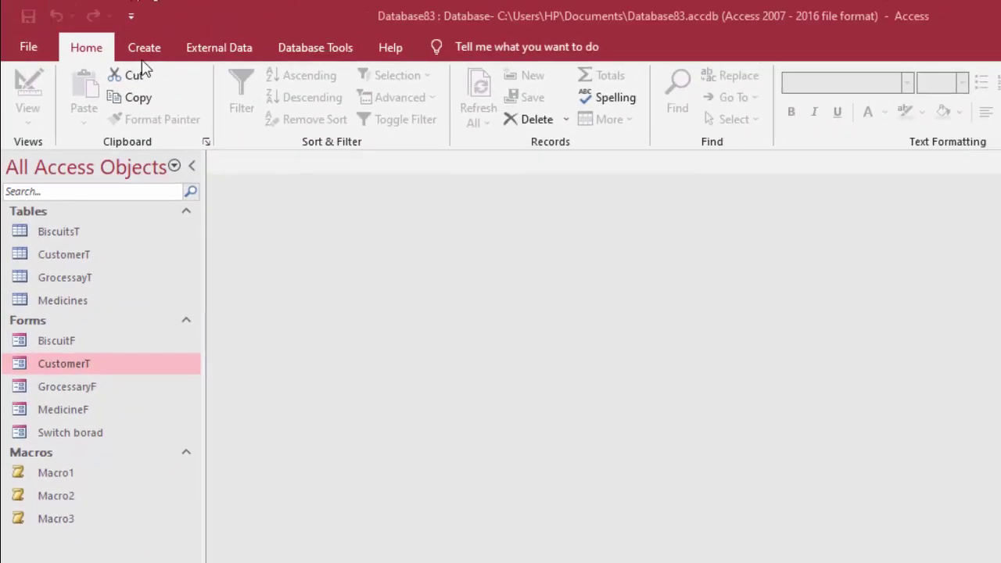
Step: Create a new Navigation Form using the Horizontal Tabs layout
{"action": "left_click", "coordinate": [145, 48]}
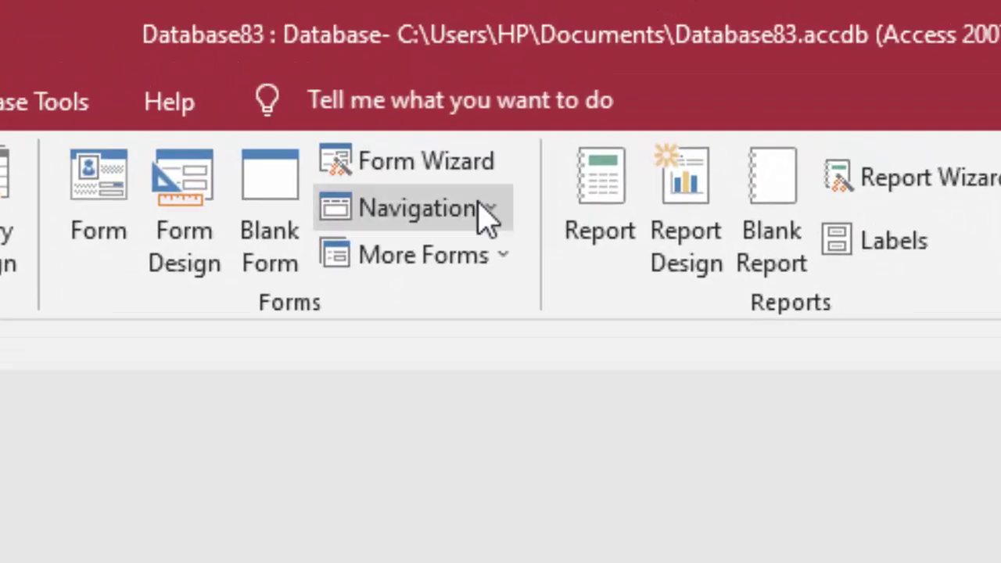
{"action": "left_click", "coordinate": [513, 153]}
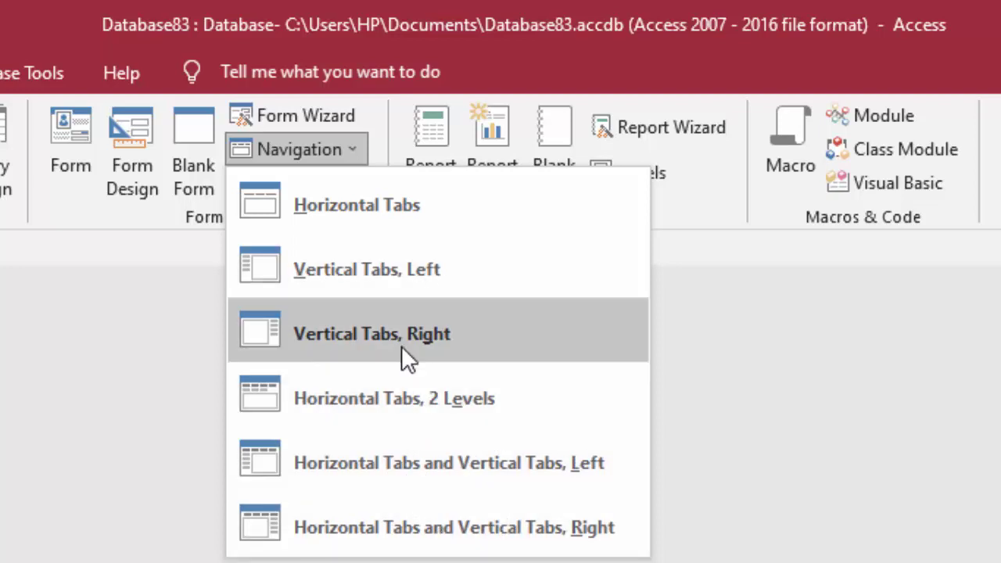
{"action": "left_click", "coordinate": [356, 205]}
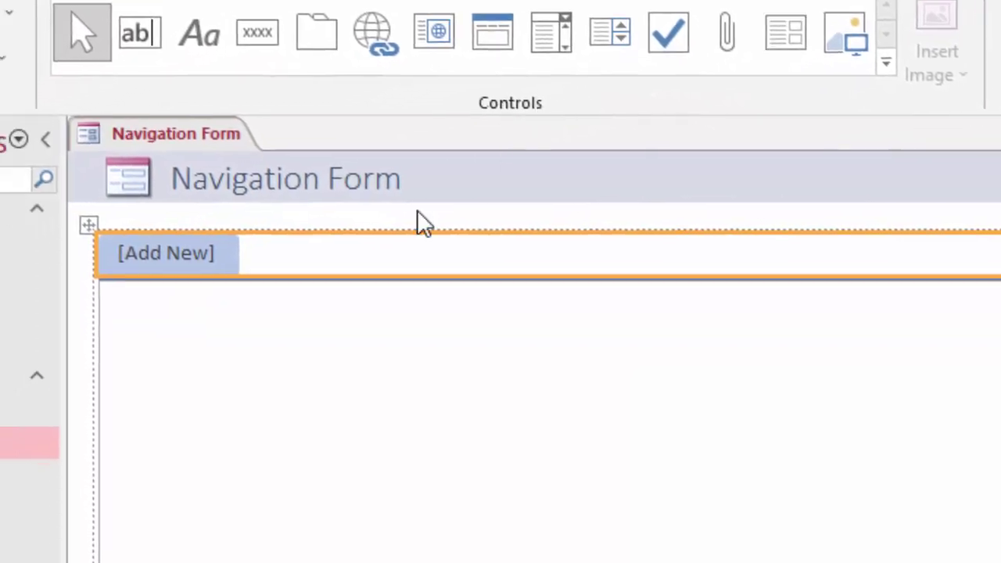
Step: Add BiscuitF, CustomerT, GrocessaryF, MedicineF and Switch borad as tabs on the navigation form
{"action": "left_click", "coordinate": [173, 260]}
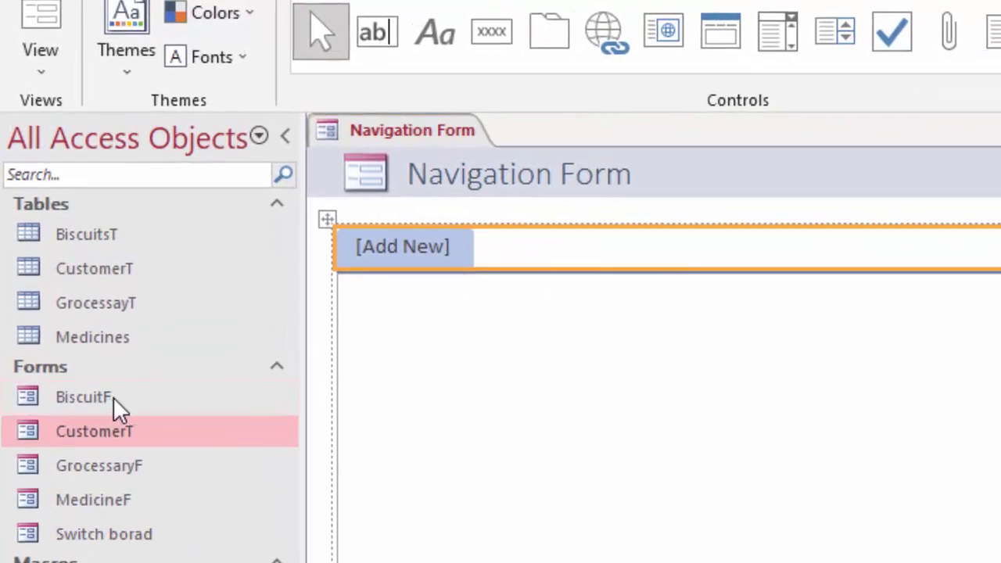
{"action": "left_click_drag", "start_coordinate": [113, 407], "coordinate": [375, 253]}
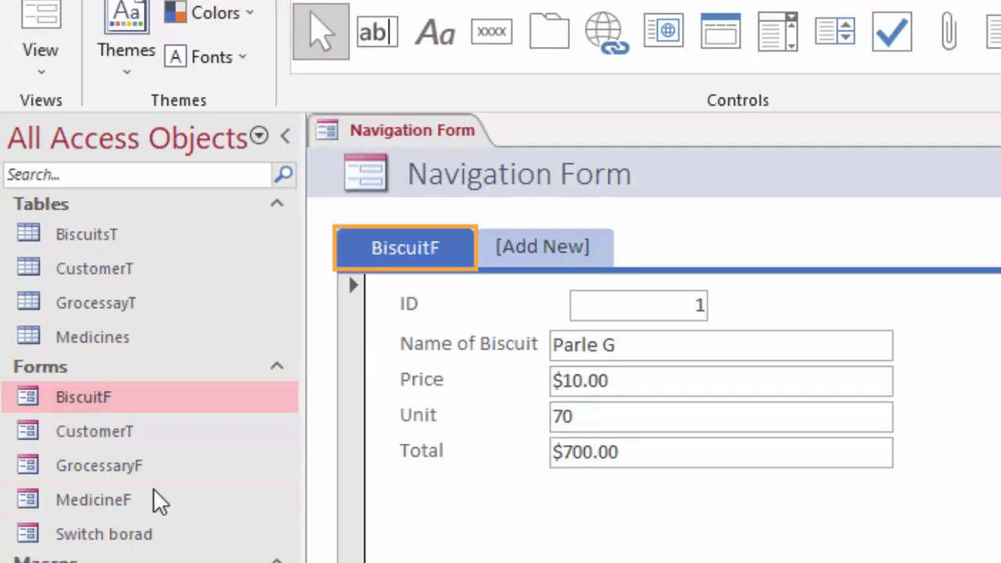
{"action": "left_click_drag", "start_coordinate": [95, 434], "coordinate": [517, 240]}
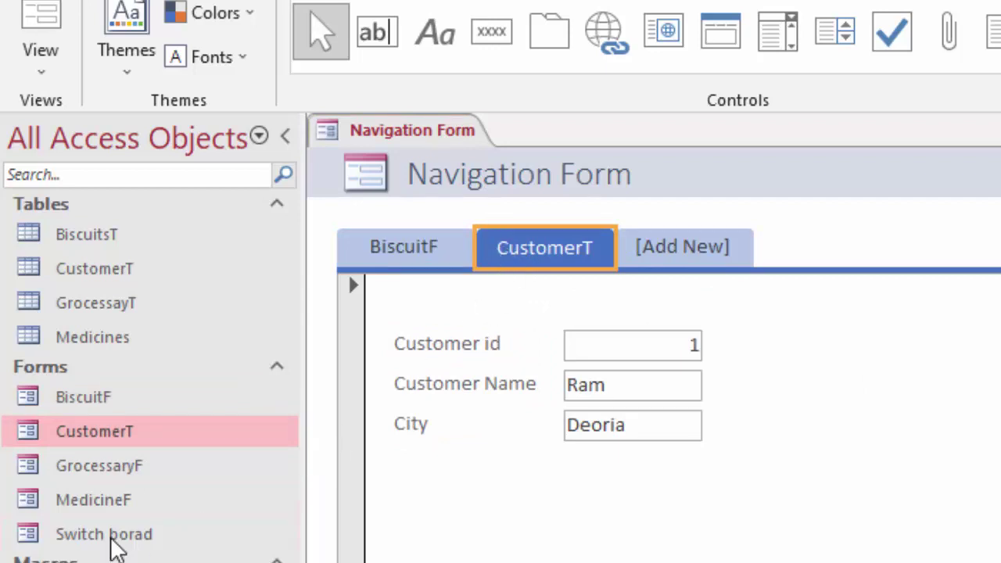
{"action": "left_click_drag", "start_coordinate": [109, 472], "coordinate": [664, 254]}
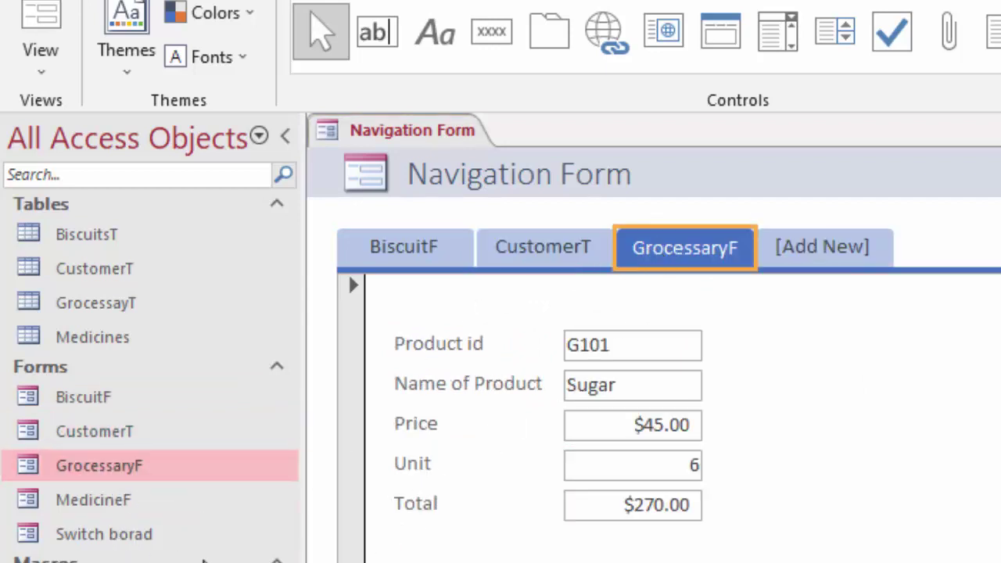
{"action": "left_click_drag", "start_coordinate": [125, 504], "coordinate": [810, 255]}
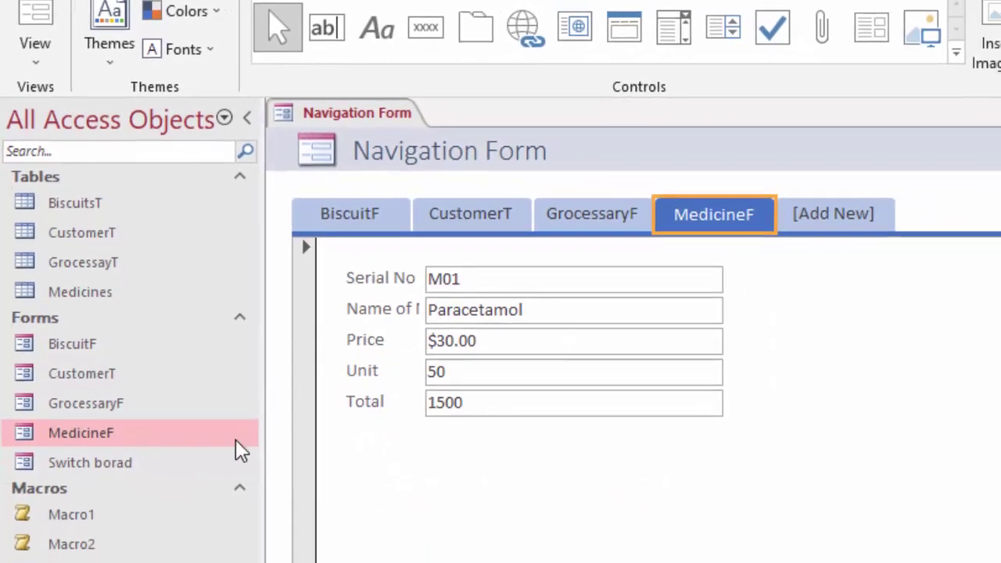
{"action": "left_click_drag", "start_coordinate": [81, 462], "coordinate": [809, 246]}
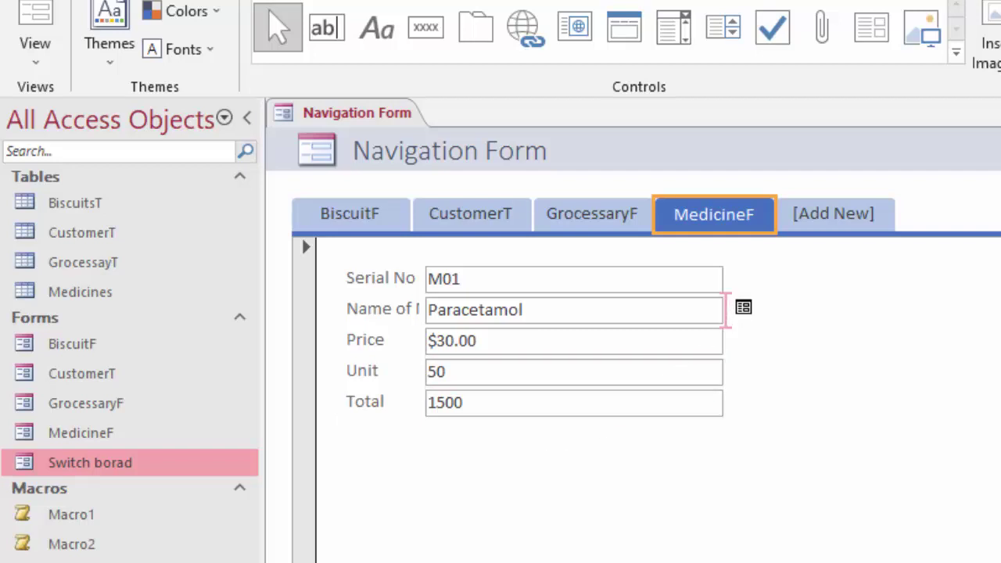
{"action": "left_click_drag", "start_coordinate": [809, 247], "coordinate": [802, 217]}
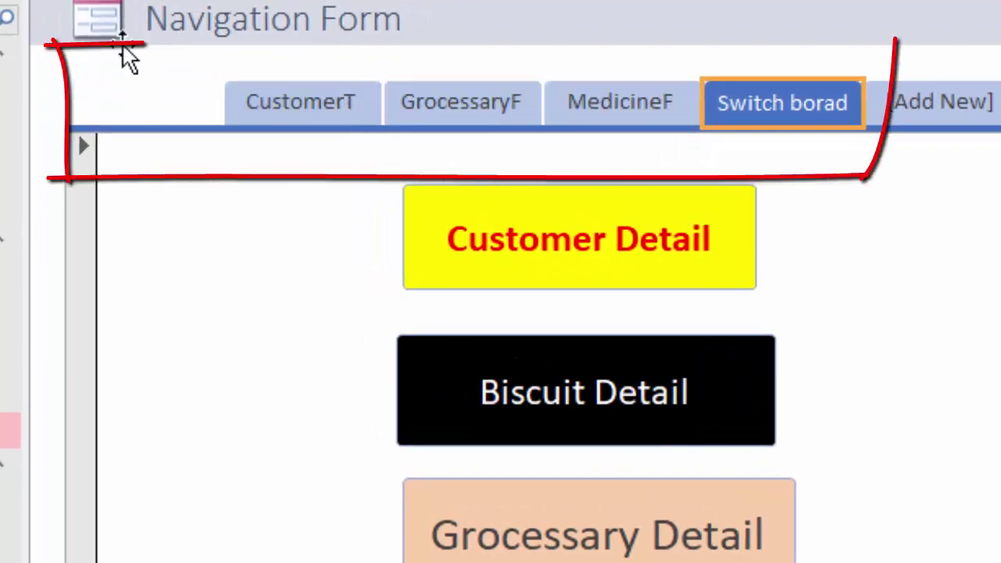
{"action": "left_click_drag", "start_coordinate": [127, 55], "coordinate": [184, 101]}
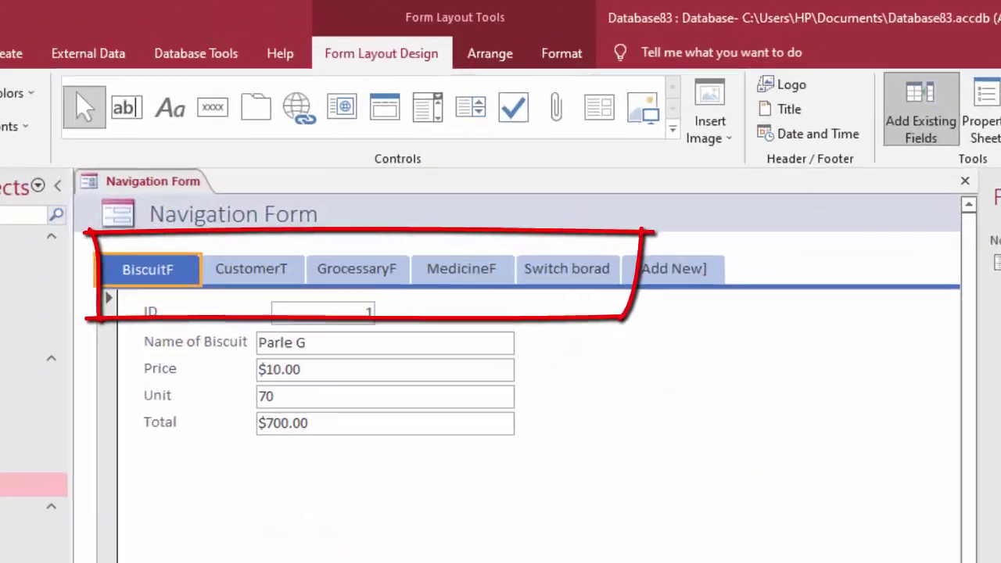
Step: Fill the BiscuitF tab with a black background colour
{"action": "left_click", "coordinate": [182, 73]}
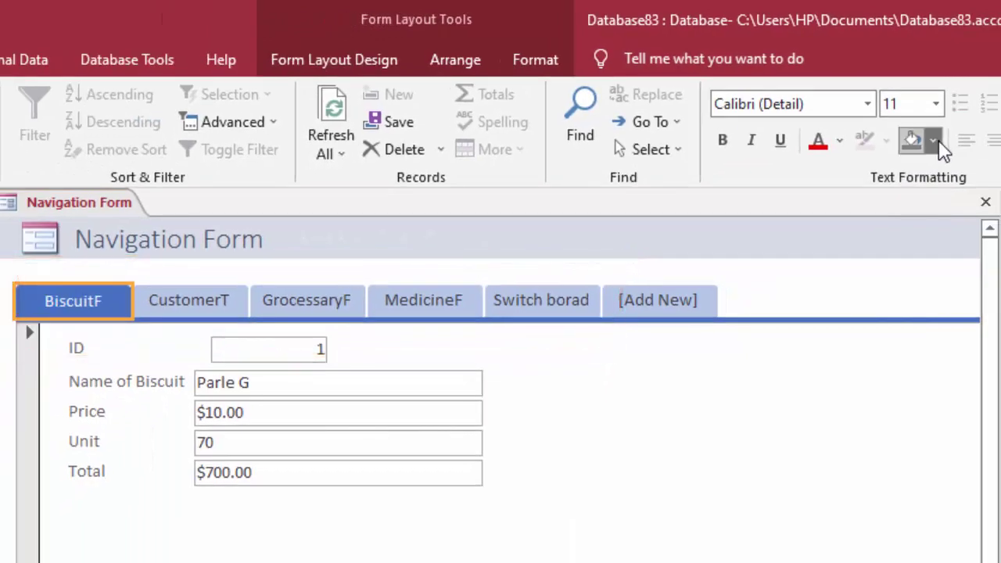
{"action": "left_click", "coordinate": [939, 144]}
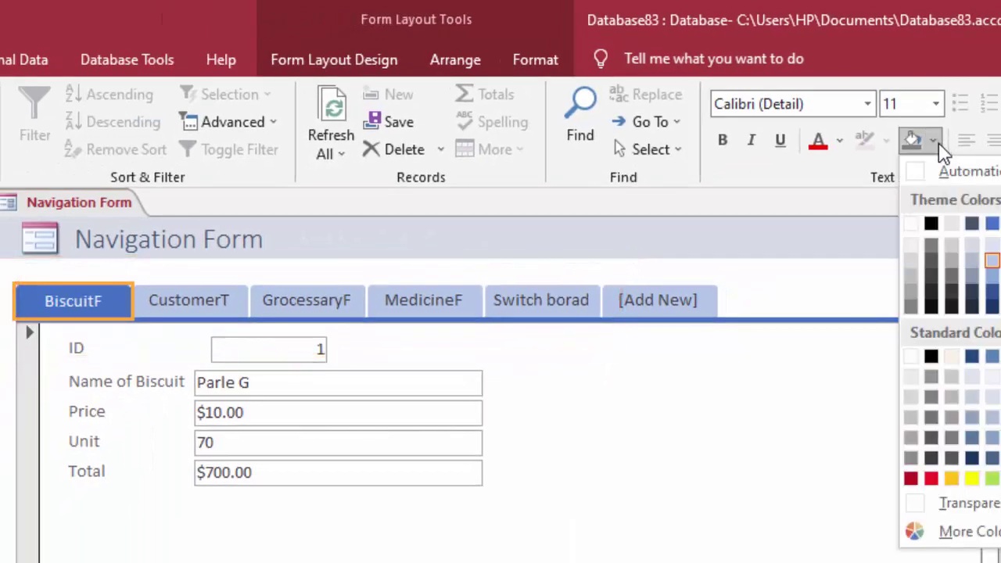
{"action": "left_click", "coordinate": [931, 224]}
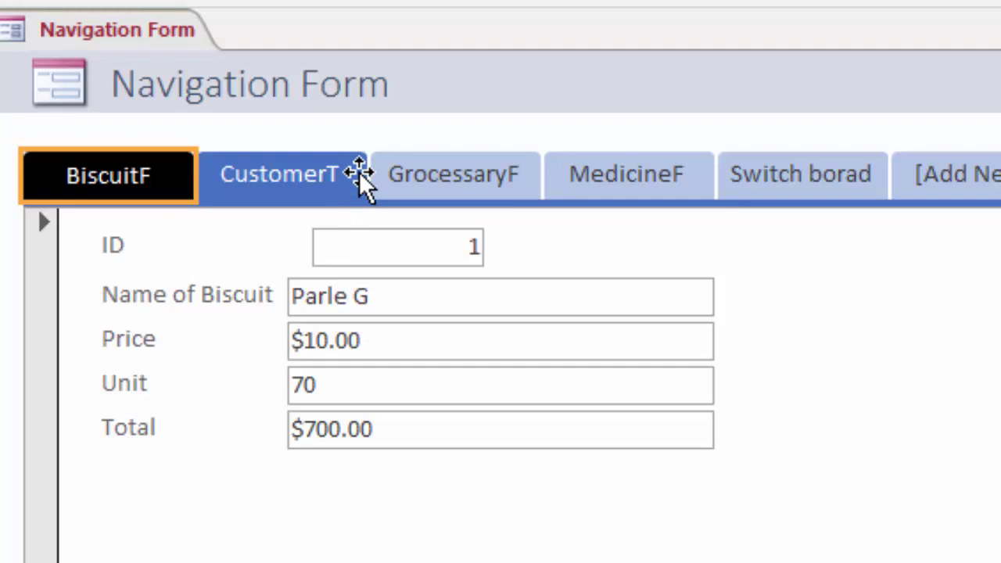
Step: Fill the CustomerT tab with light gold and make its text bold black
{"action": "left_click", "coordinate": [358, 174]}
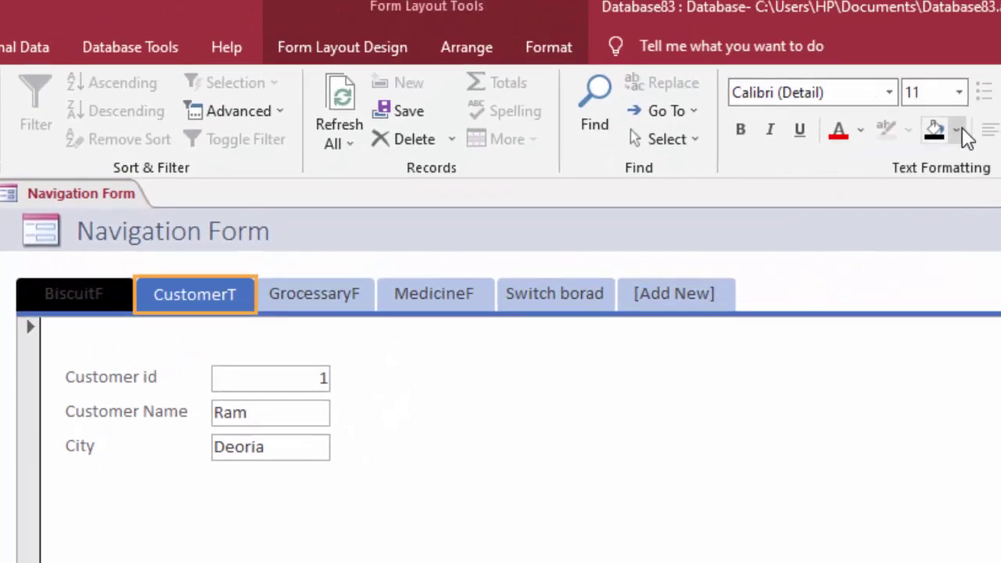
{"action": "left_click", "coordinate": [909, 126]}
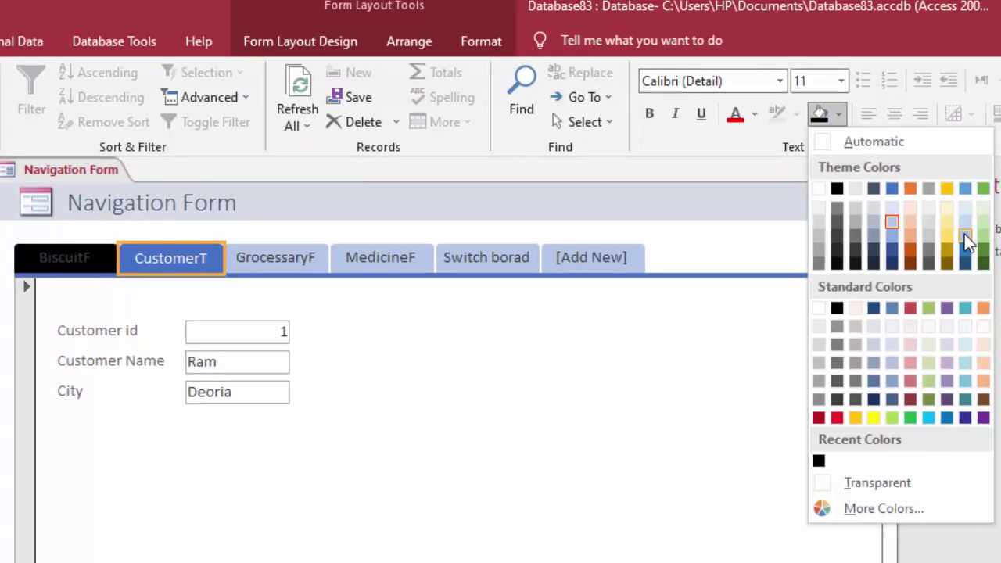
{"action": "left_click", "coordinate": [949, 220]}
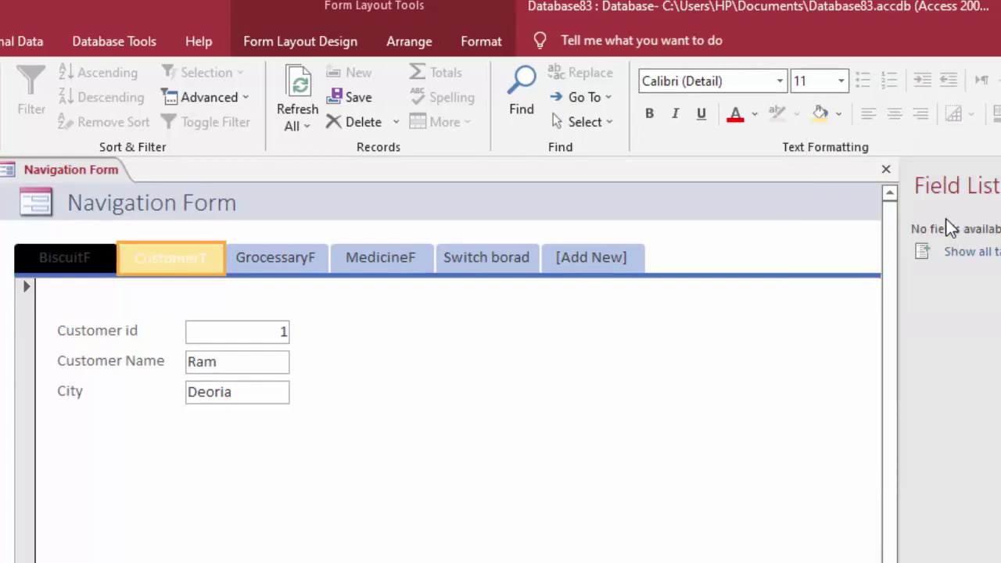
{"action": "left_click", "coordinate": [755, 116]}
{"action": "left_click", "coordinate": [737, 139]}
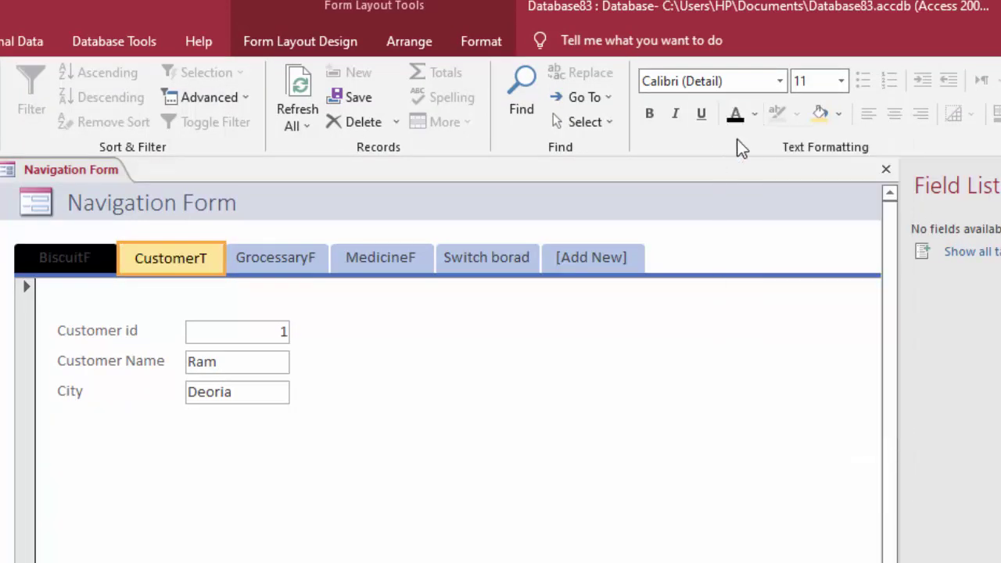
{"action": "left_click", "coordinate": [651, 115]}
Step: Fill the GrocessaryF tab with red
{"action": "left_click", "coordinate": [294, 264]}
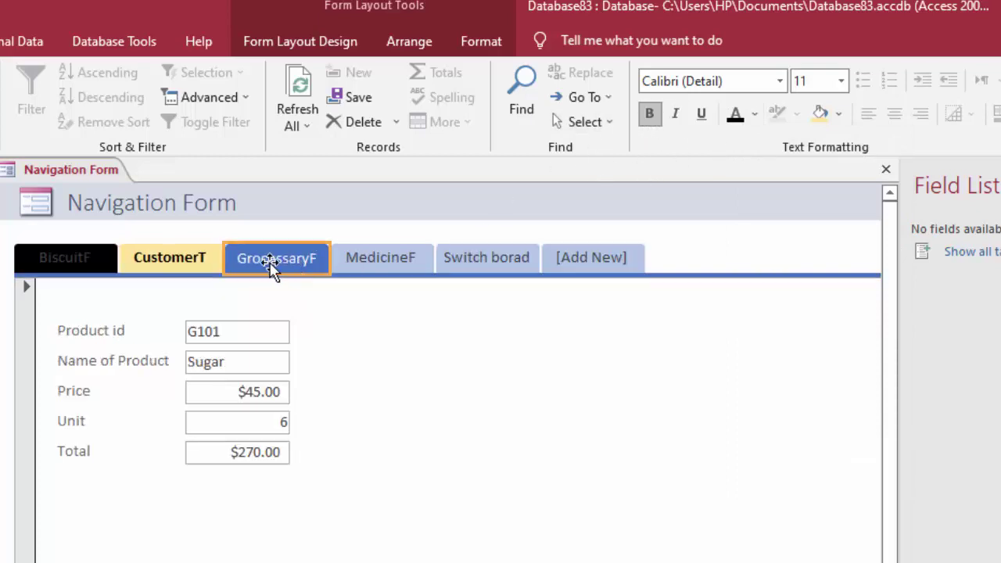
{"action": "left_click", "coordinate": [94, 263]}
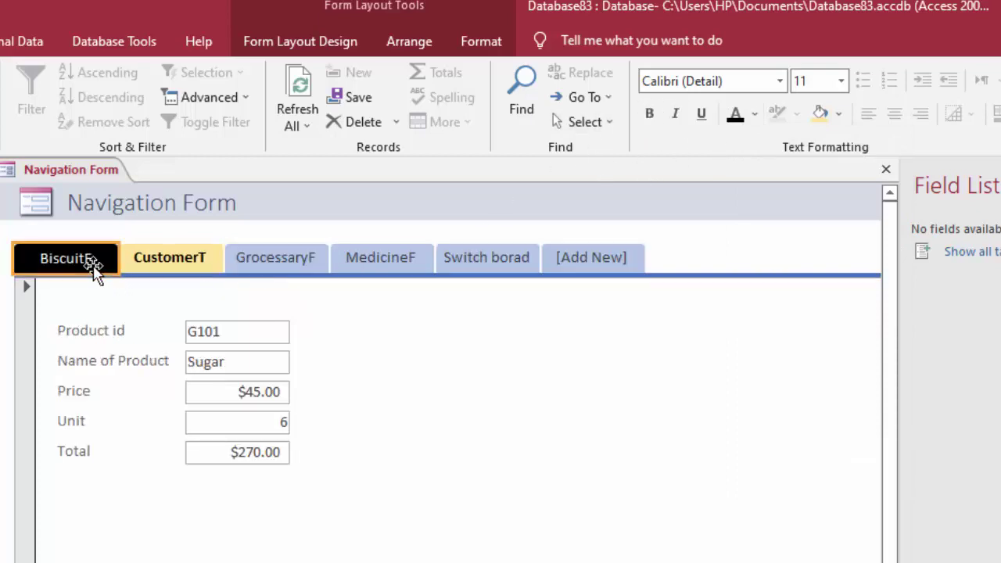
{"action": "left_click", "coordinate": [135, 422]}
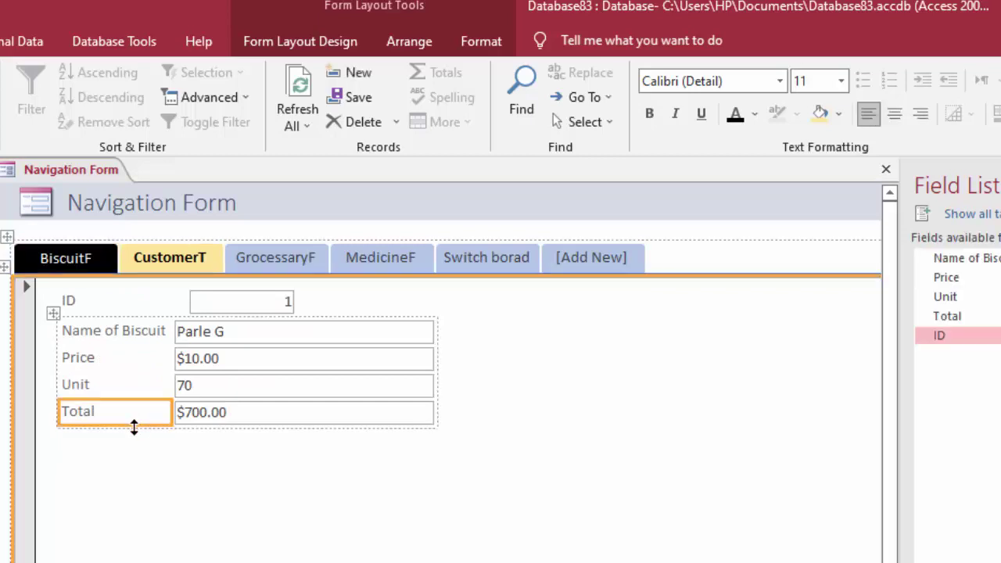
{"action": "left_click", "coordinate": [275, 261]}
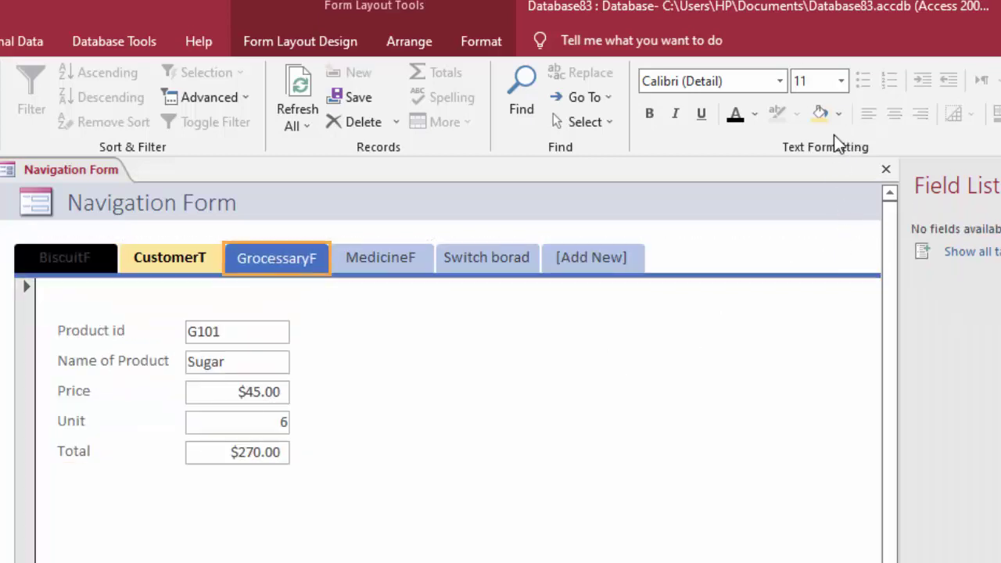
{"action": "left_click", "coordinate": [840, 115]}
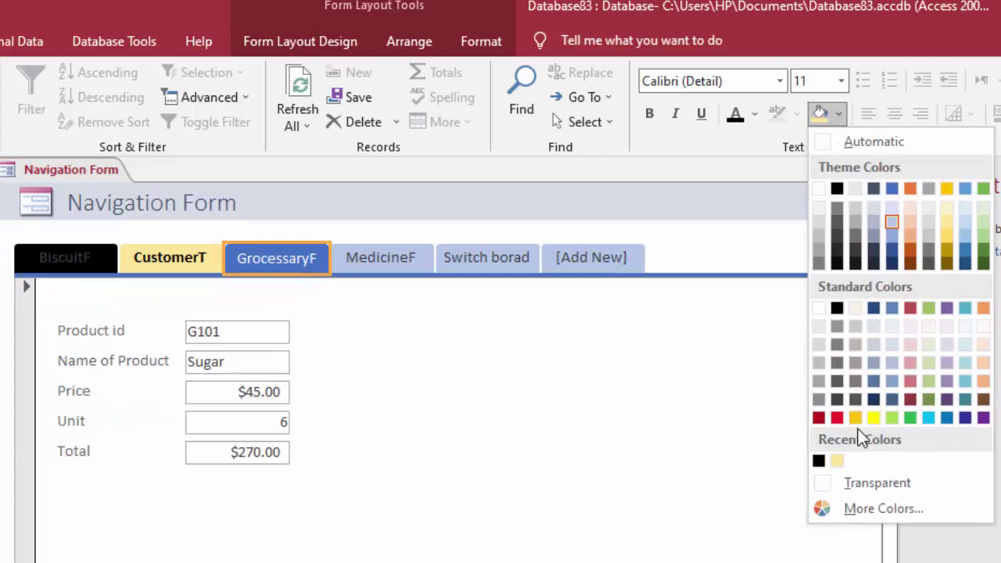
{"action": "left_click", "coordinate": [836, 416]}
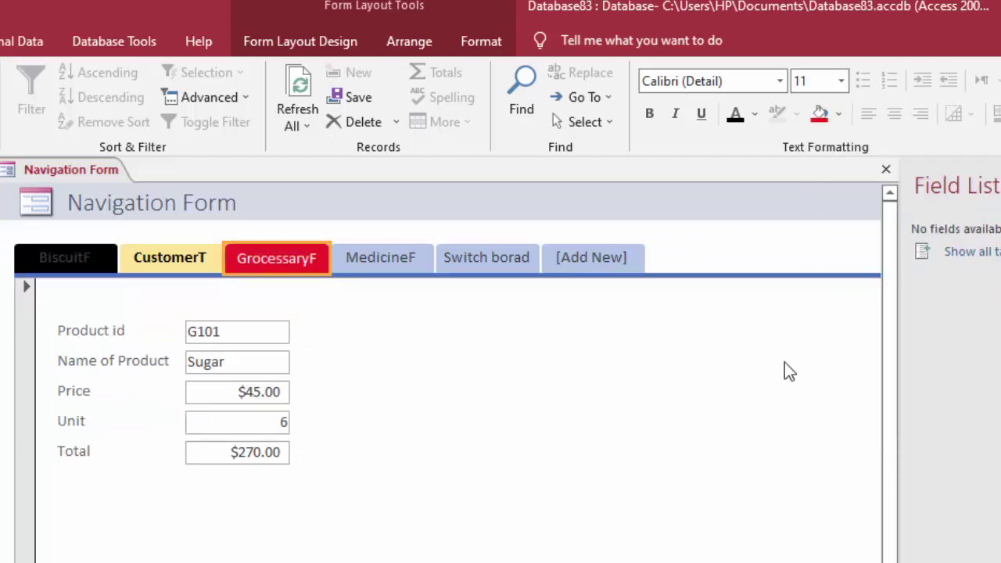
Step: Fill the MedicineF tab with pale green
{"action": "left_click", "coordinate": [385, 265]}
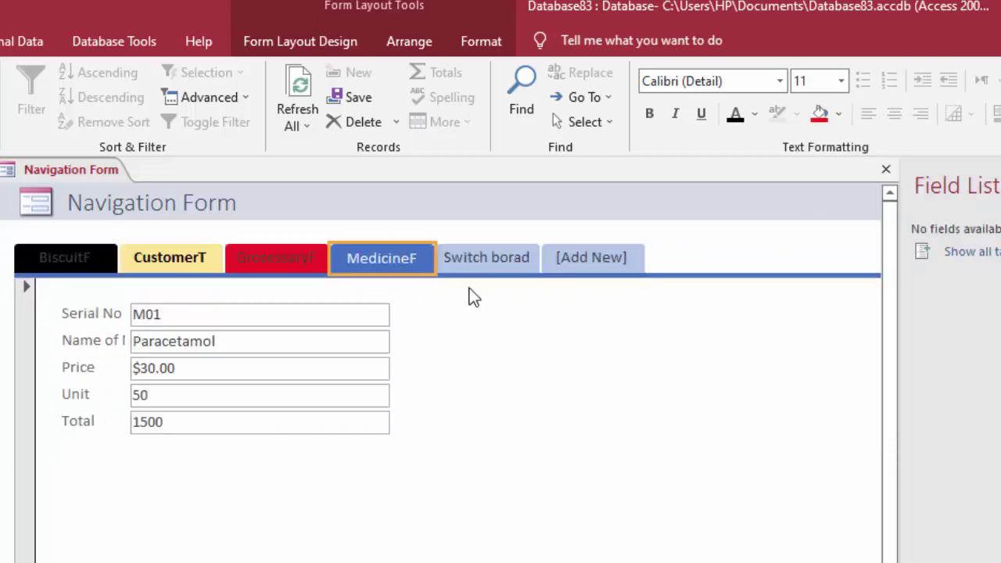
{"action": "left_click", "coordinate": [837, 114]}
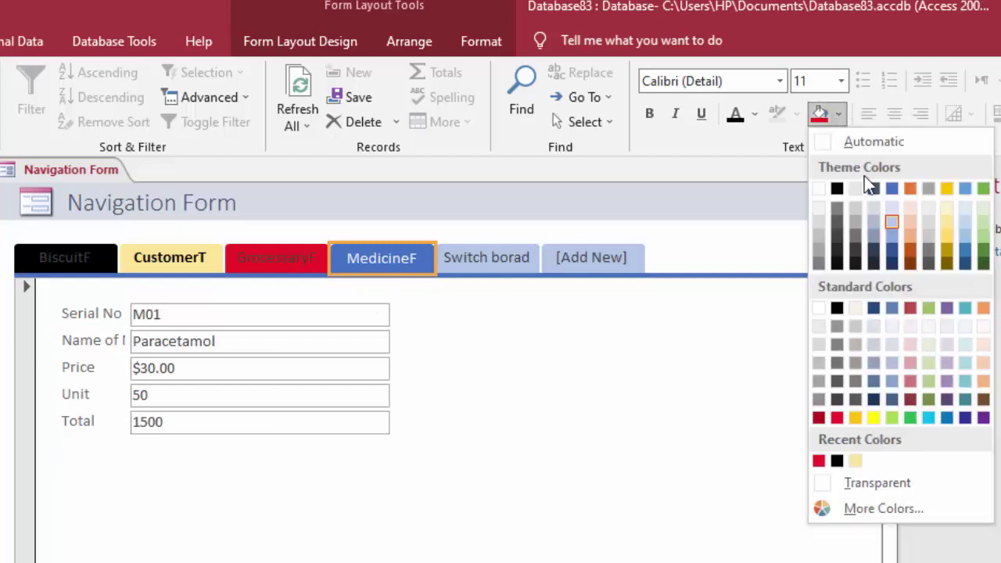
{"action": "left_click", "coordinate": [983, 225]}
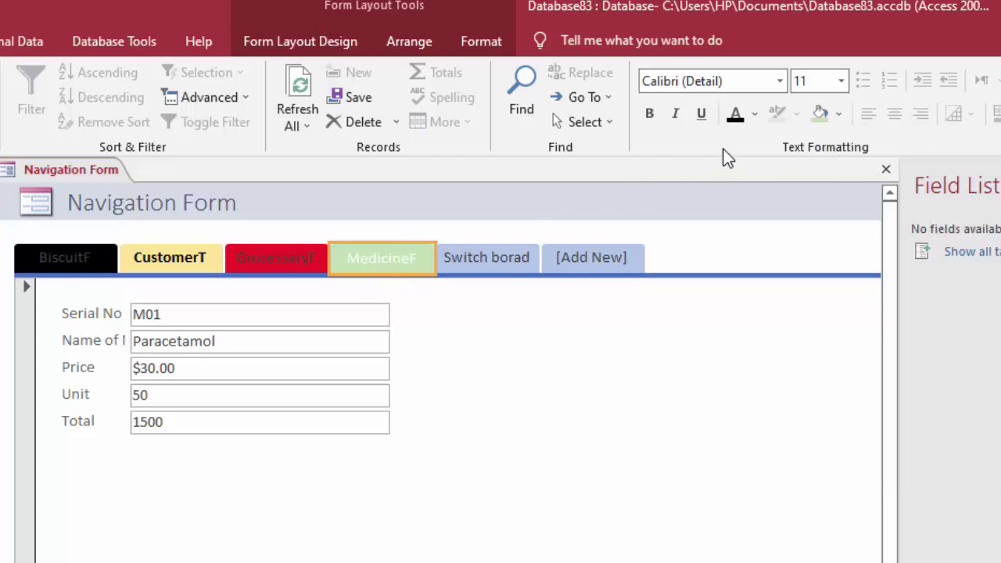
{"action": "left_click", "coordinate": [516, 264]}
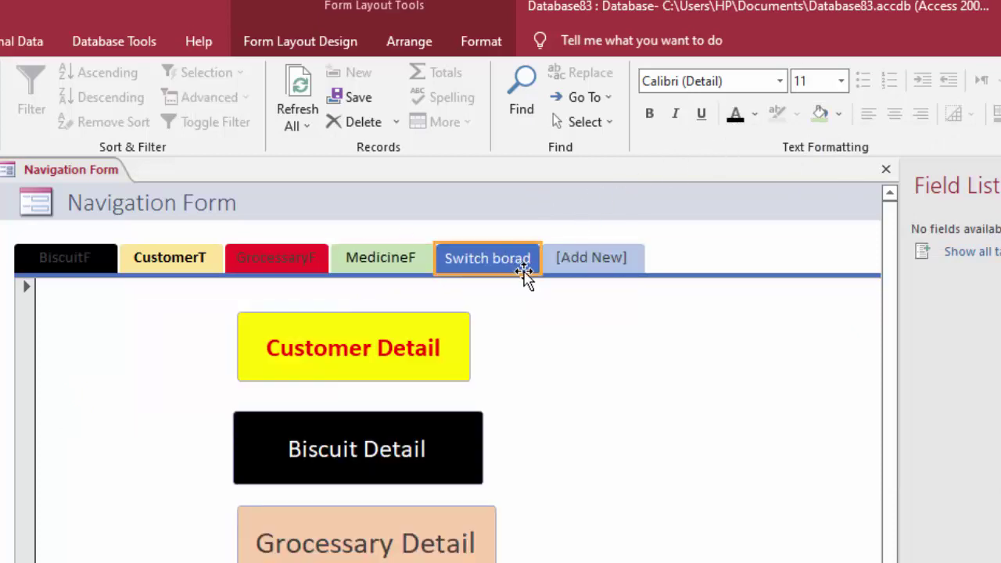
Step: Save the tabbed form as 'Navigation Form' and select it in the forms list
{"action": "left_click", "coordinate": [549, 343]}
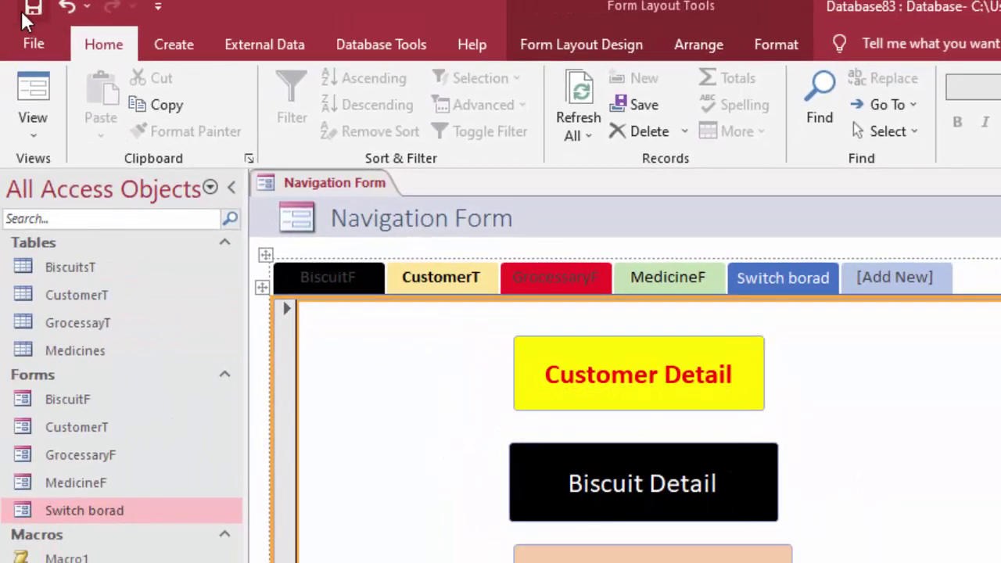
{"action": "left_click", "coordinate": [32, 8]}
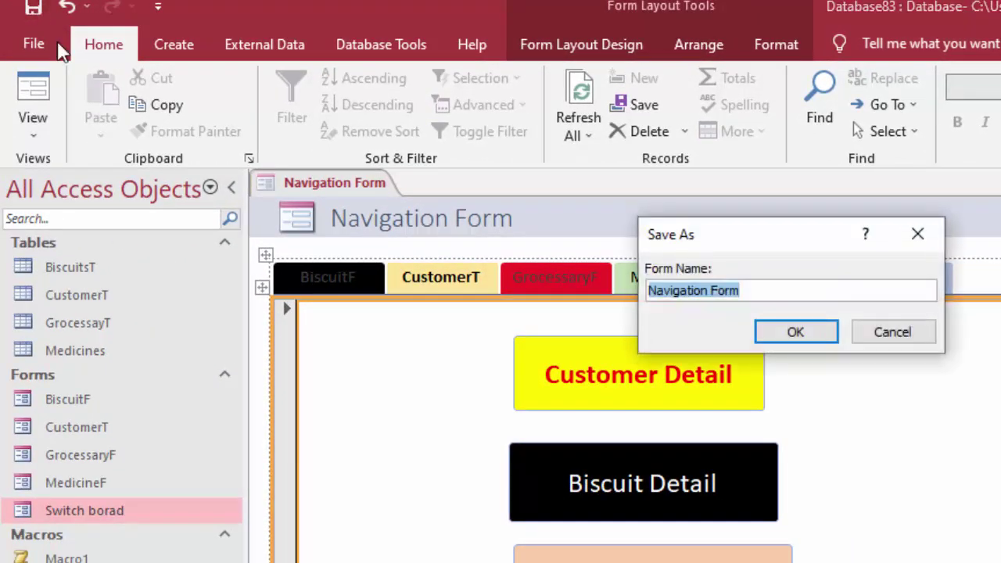
{"action": "left_click", "coordinate": [797, 331]}
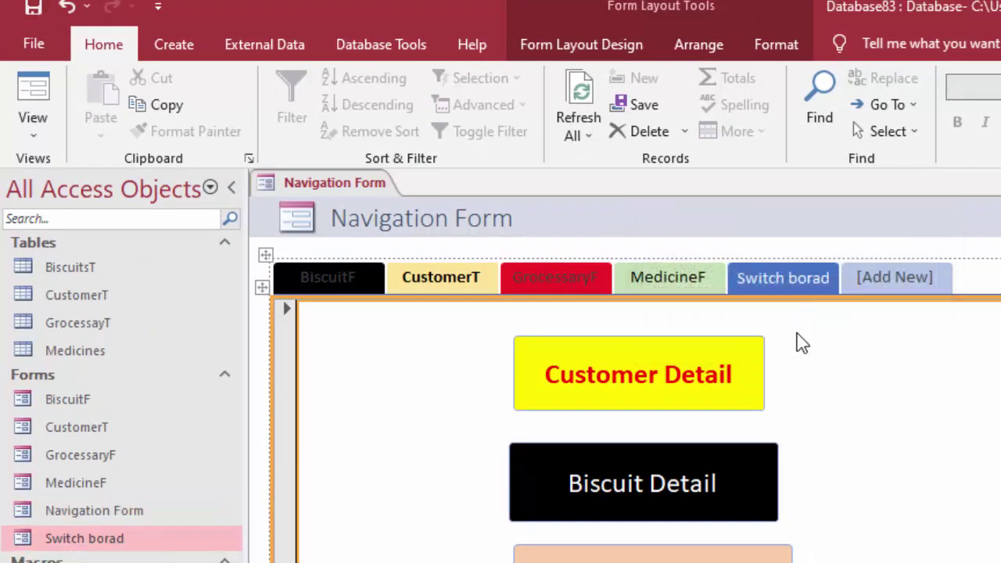
{"action": "left_click", "coordinate": [108, 520]}
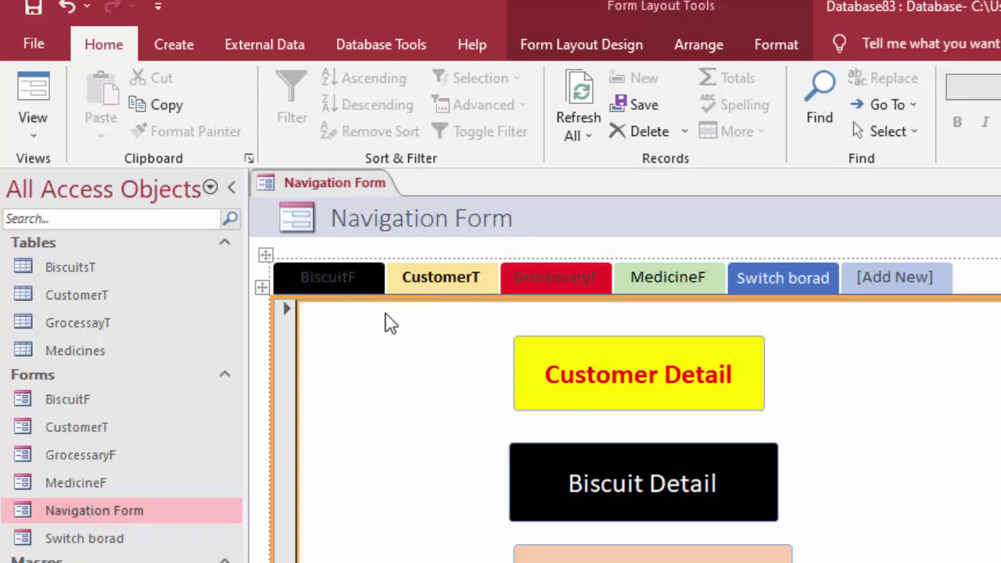
Step: In Form View, check the CustomerT, BiscuitF, GrocessaryF and Switch borad tabs
{"action": "left_click", "coordinate": [435, 279]}
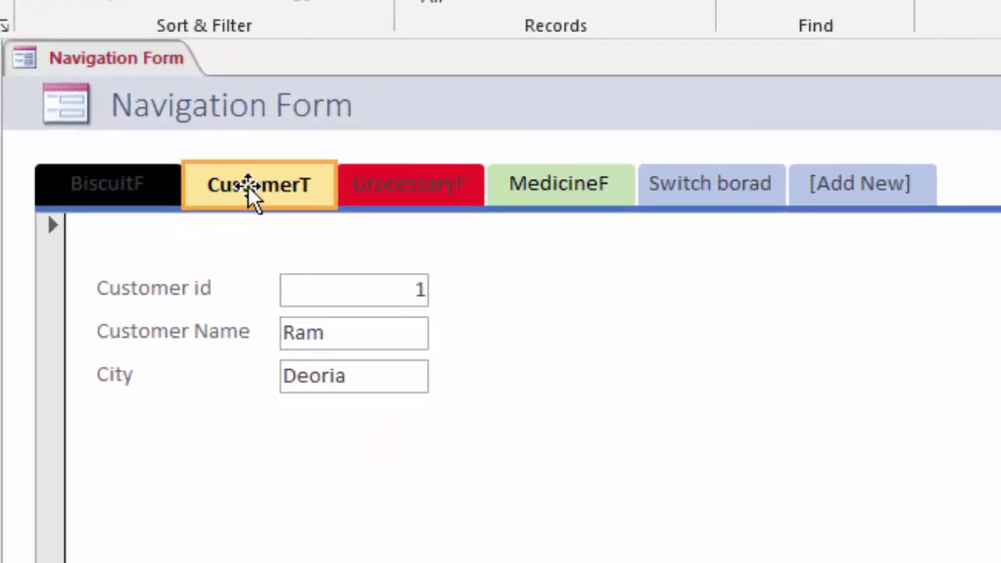
{"action": "left_click", "coordinate": [130, 189]}
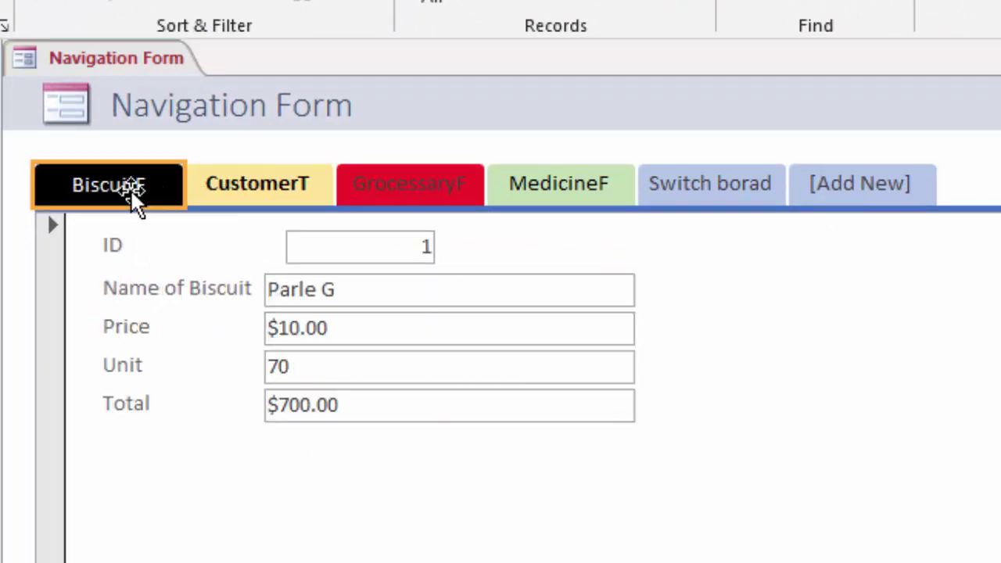
{"action": "left_click", "coordinate": [423, 181]}
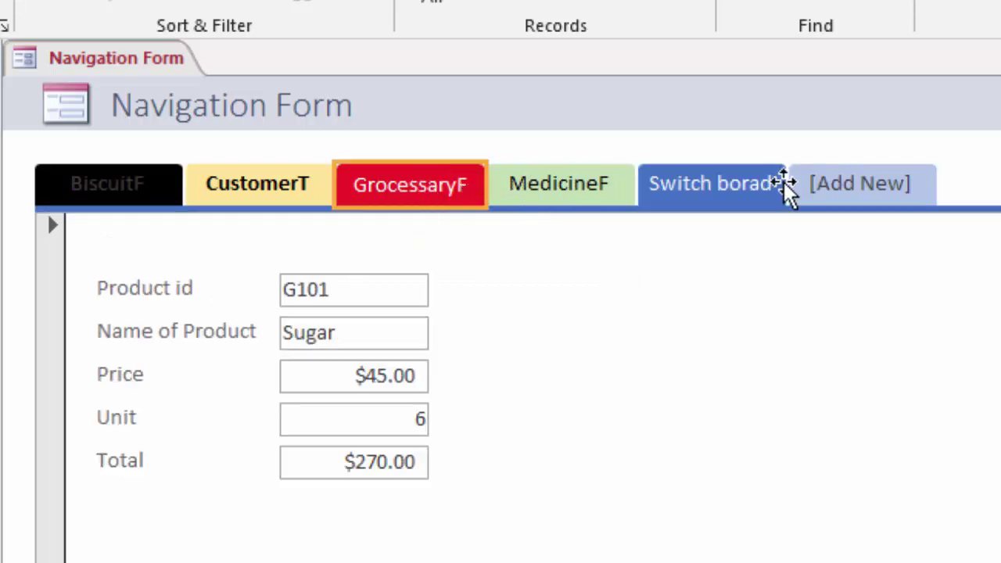
{"action": "left_click", "coordinate": [739, 184]}
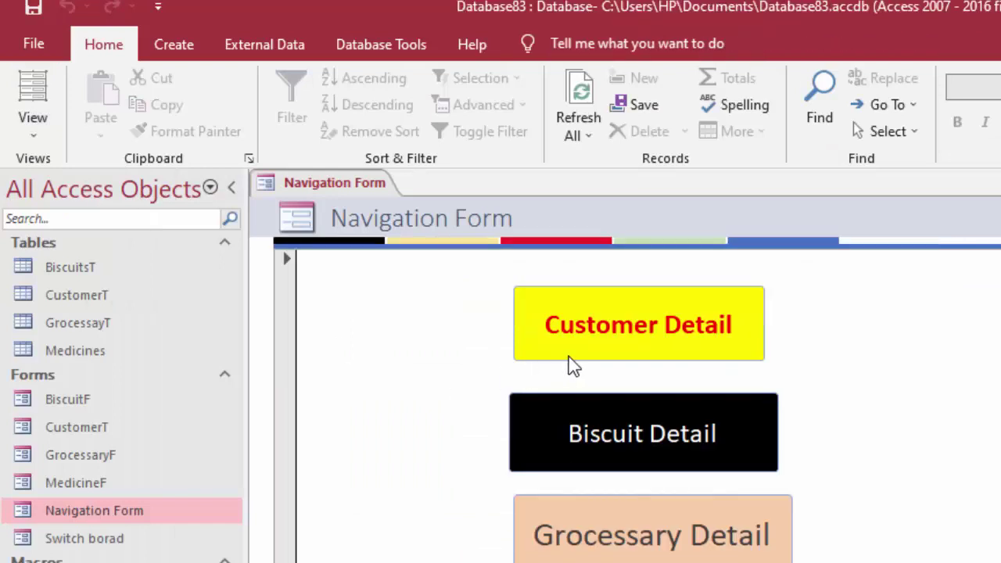
Step: Open Customer Detail from the switchboard, then close the CustomerT form
{"action": "left_click", "coordinate": [647, 337]}
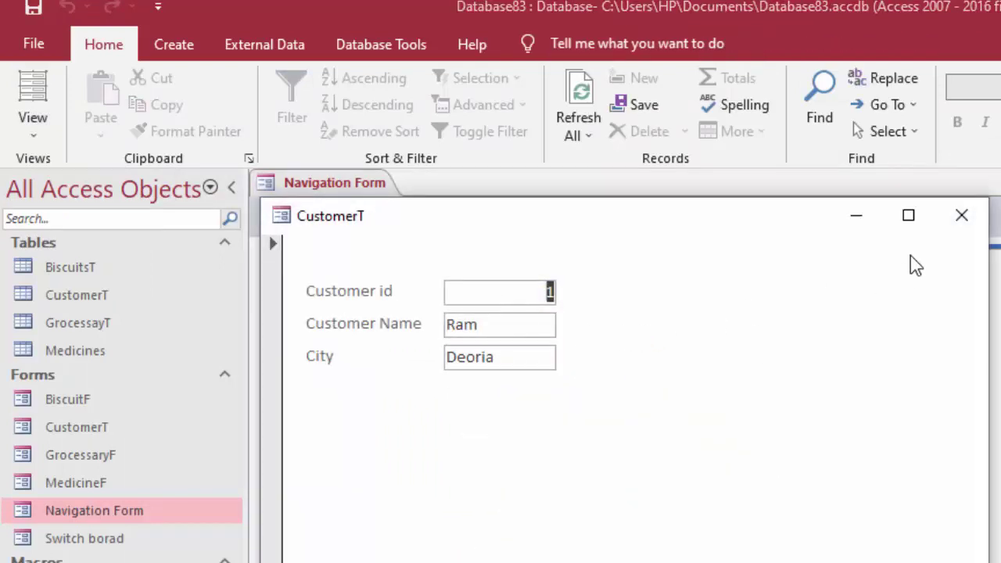
{"action": "left_click", "coordinate": [961, 215]}
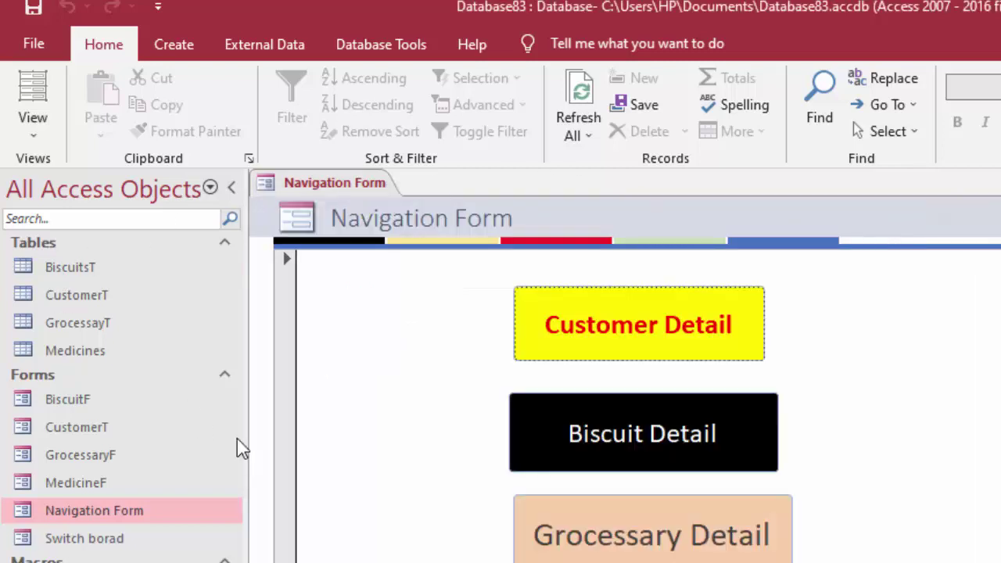
{"action": "left_click", "coordinate": [38, 124]}
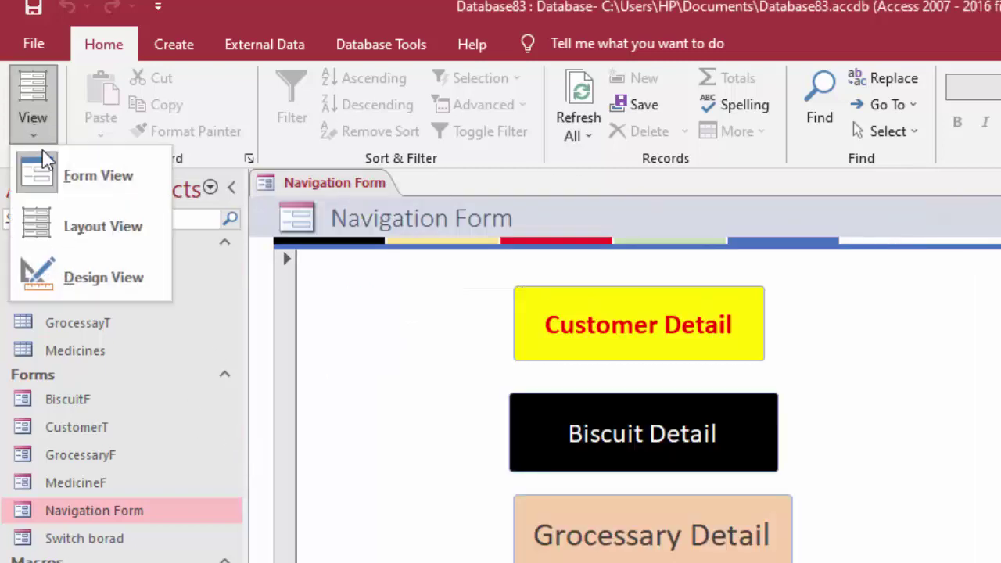
Step: Switch to Layout View and back to Form View, then show GrocessaryF's Sugar record
{"action": "left_click", "coordinate": [88, 223]}
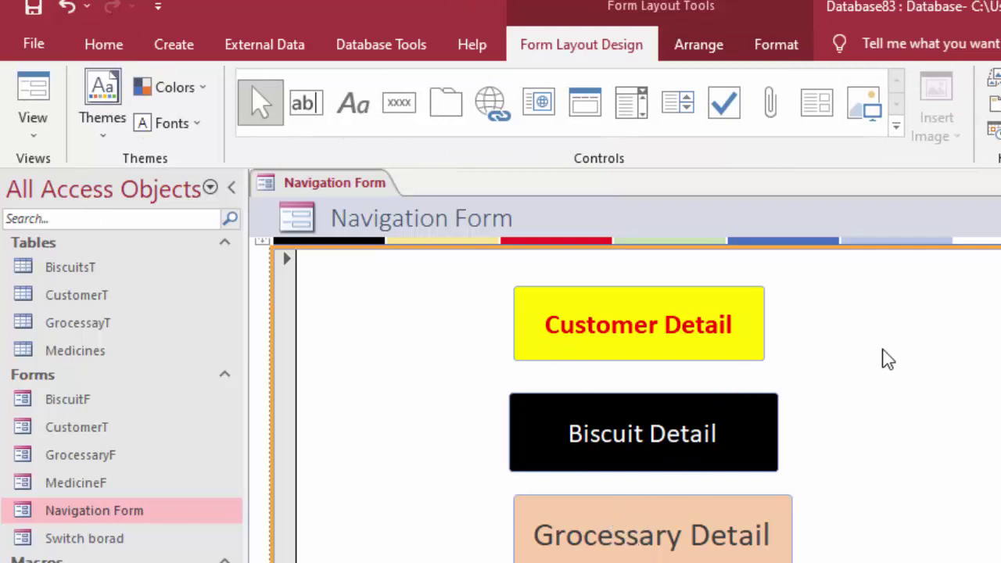
{"action": "left_click", "coordinate": [151, 516]}
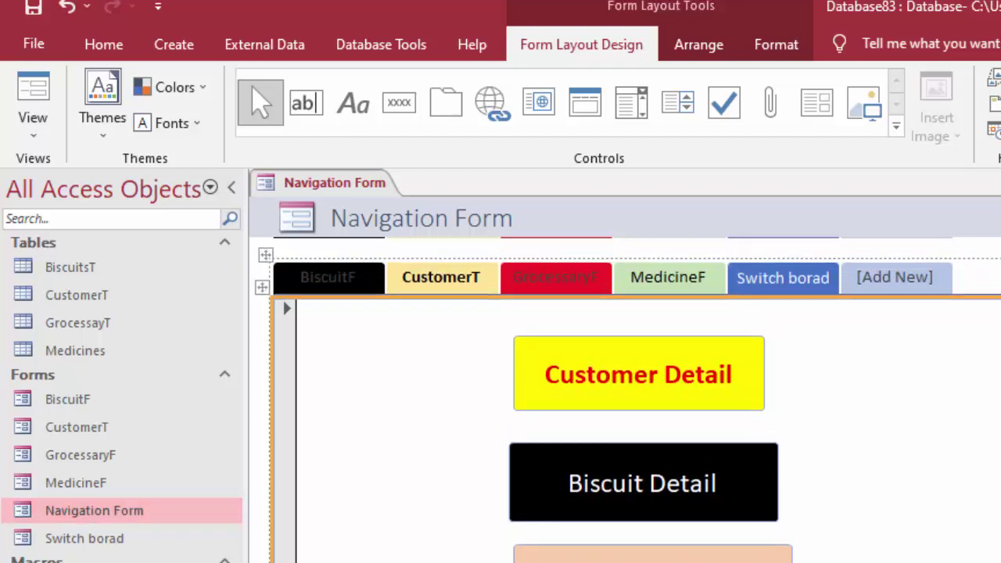
{"action": "left_click", "coordinate": [29, 136]}
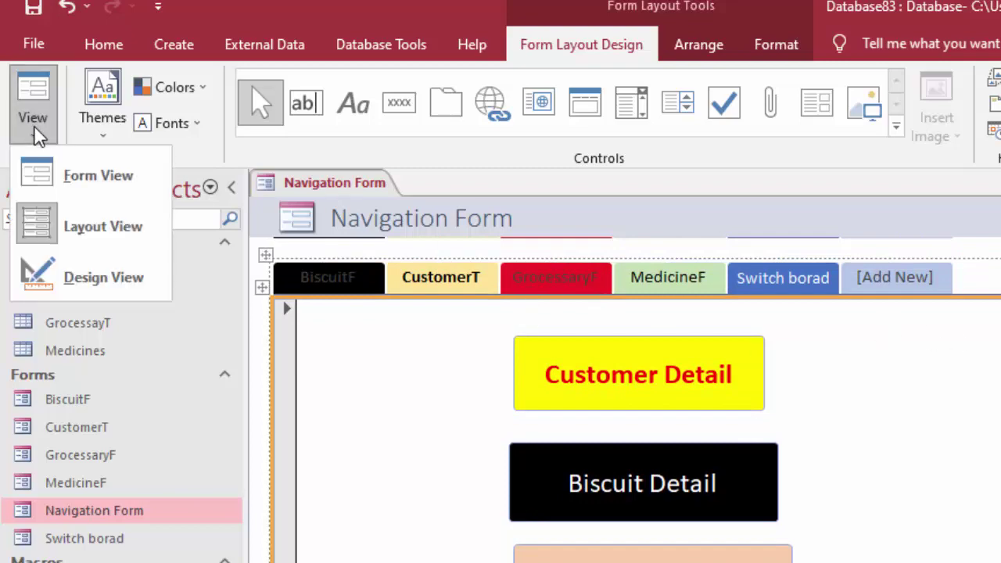
{"action": "left_click", "coordinate": [111, 180]}
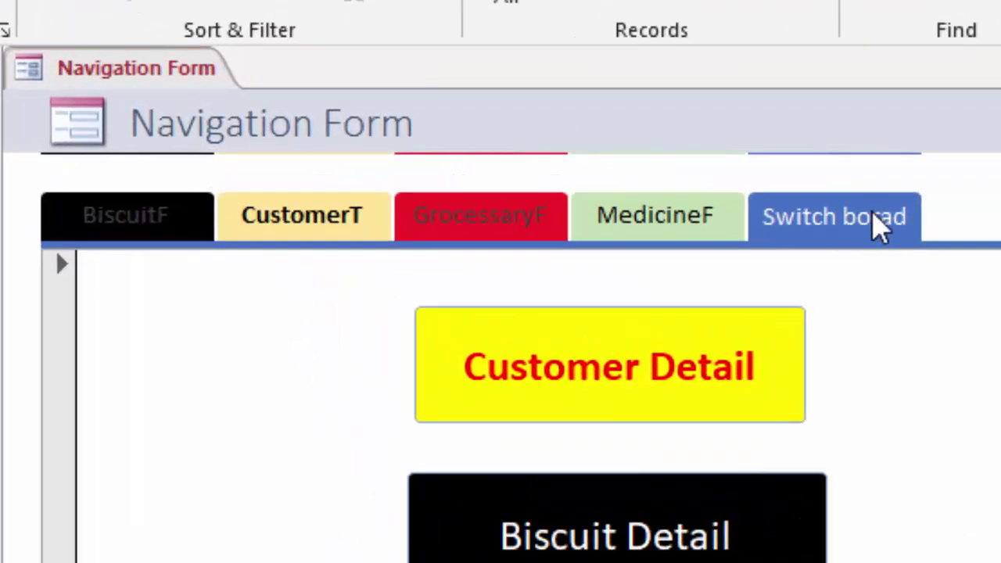
{"action": "left_click", "coordinate": [655, 221]}
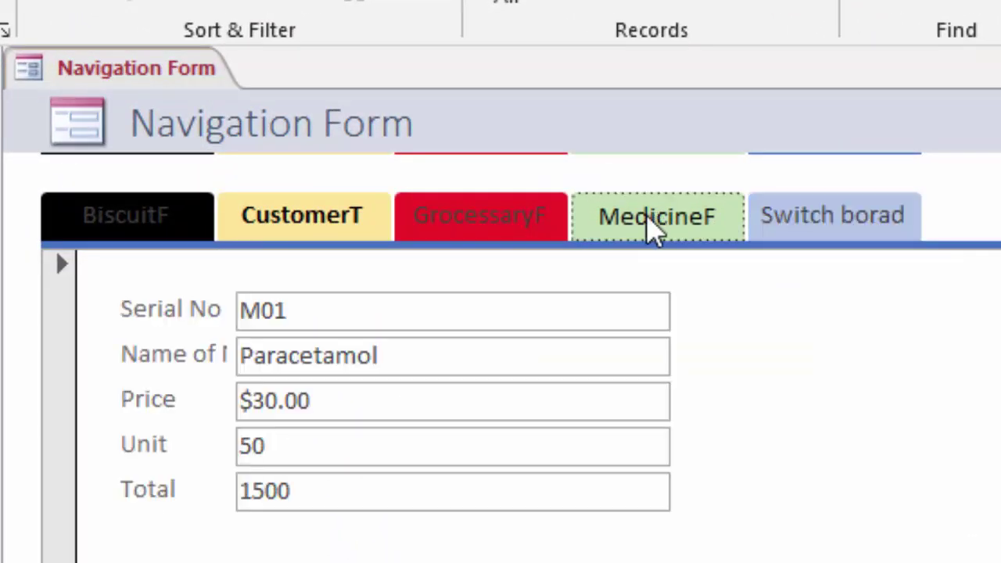
{"action": "left_click", "coordinate": [516, 224]}
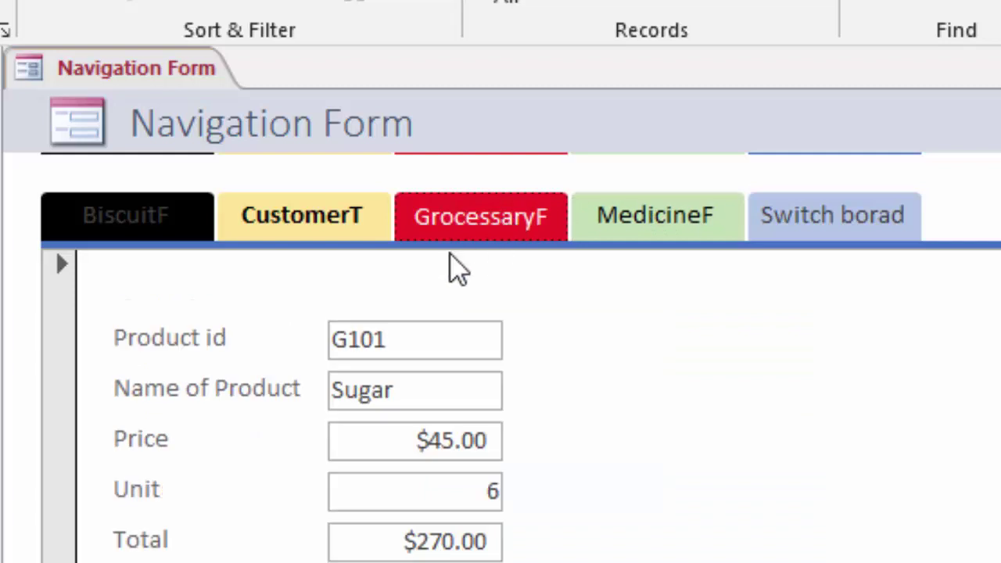